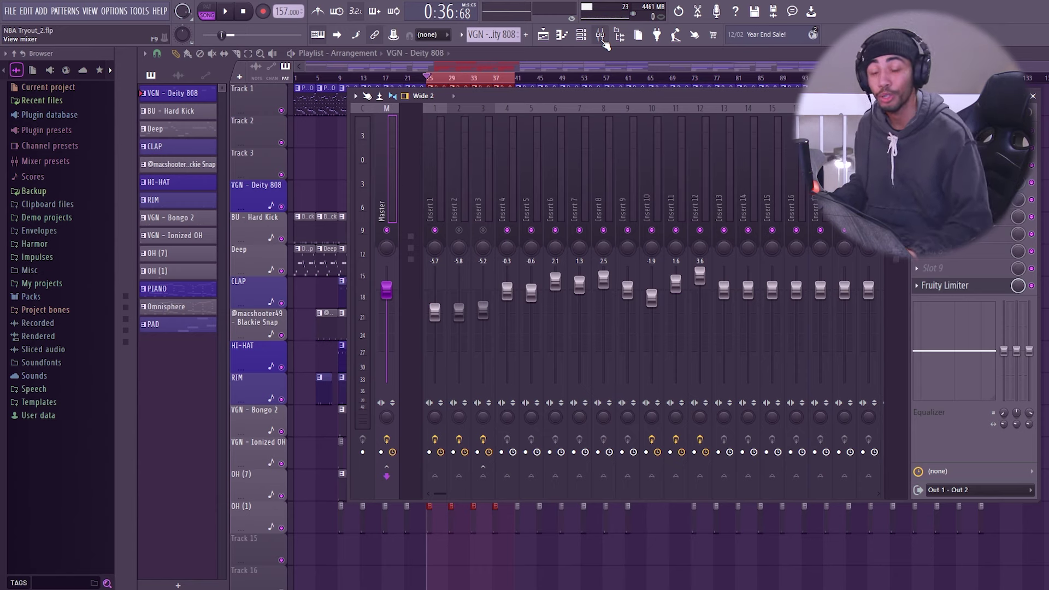
- Raise the Insert 1 fader to 0 dB and start playing the 808 project
{"action": "left_click", "coordinate": [434, 164]}
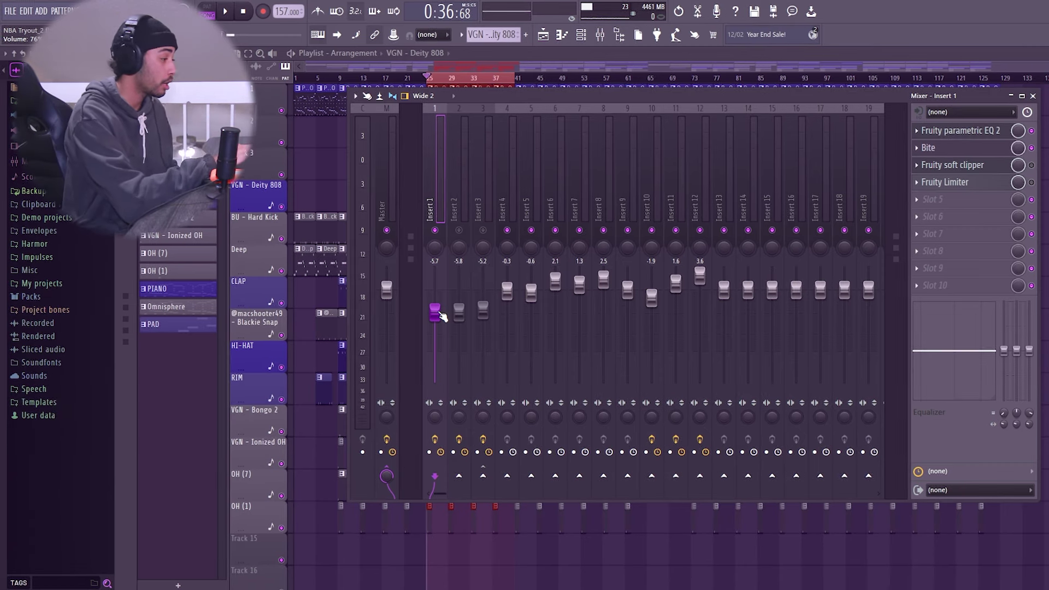
{"action": "left_click_drag", "start_coordinate": [437, 314], "coordinate": [437, 294]}
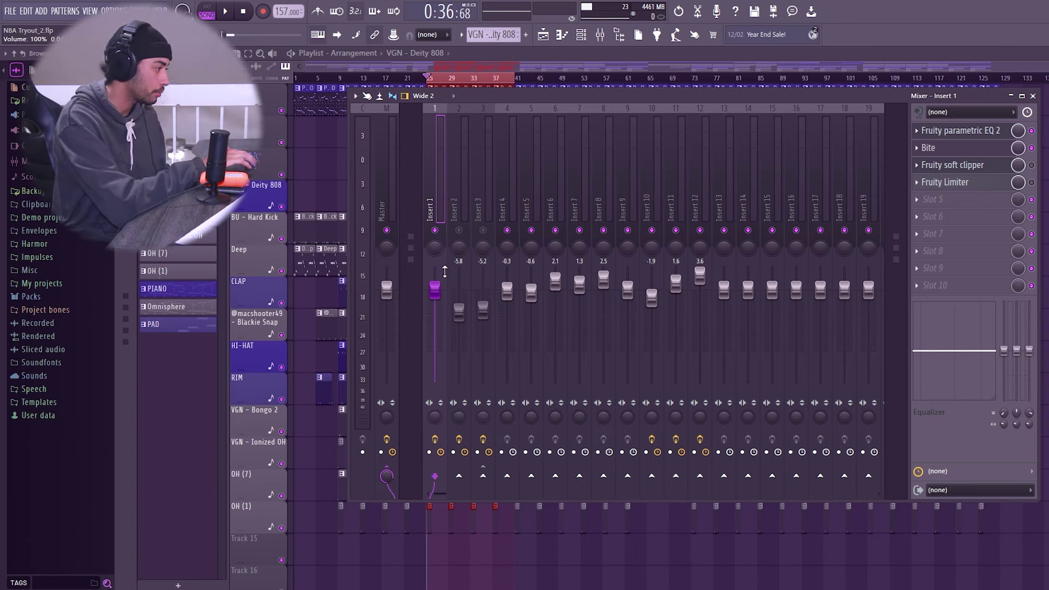
{"action": "key", "text": "space"}
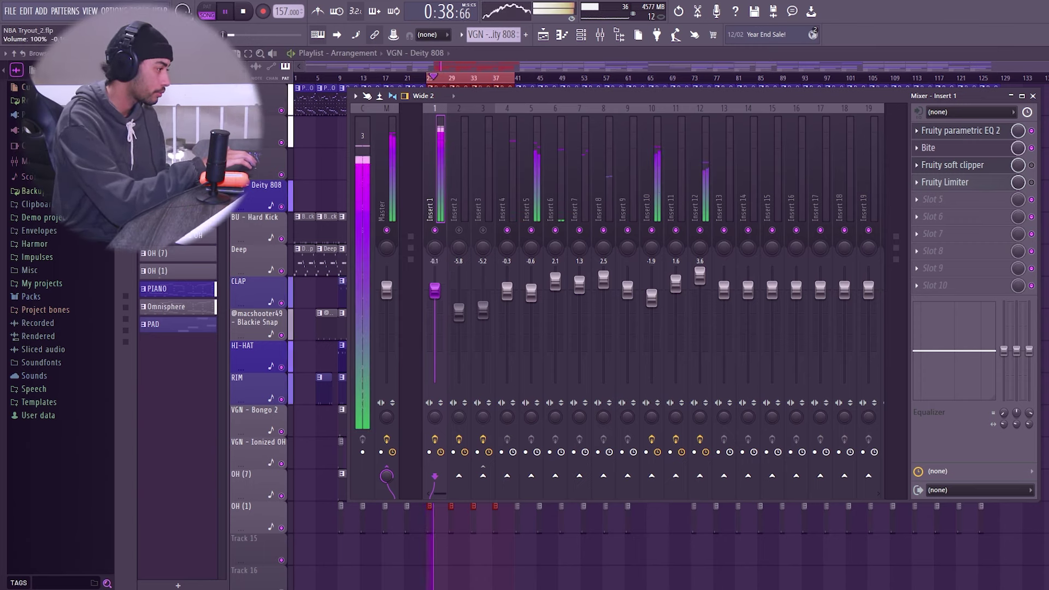
- Trim Insert 1 to -0.2 and lower Insert 12 slightly, then resume playback
{"action": "left_click_drag", "start_coordinate": [434, 289], "coordinate": [447, 288]}
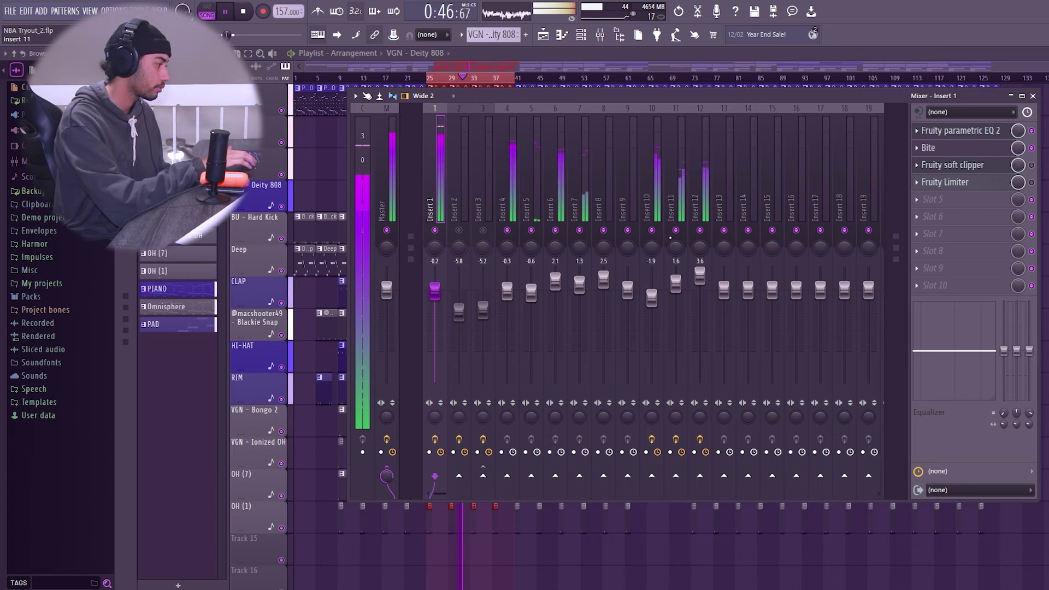
{"action": "left_click_drag", "start_coordinate": [699, 276], "coordinate": [706, 284]}
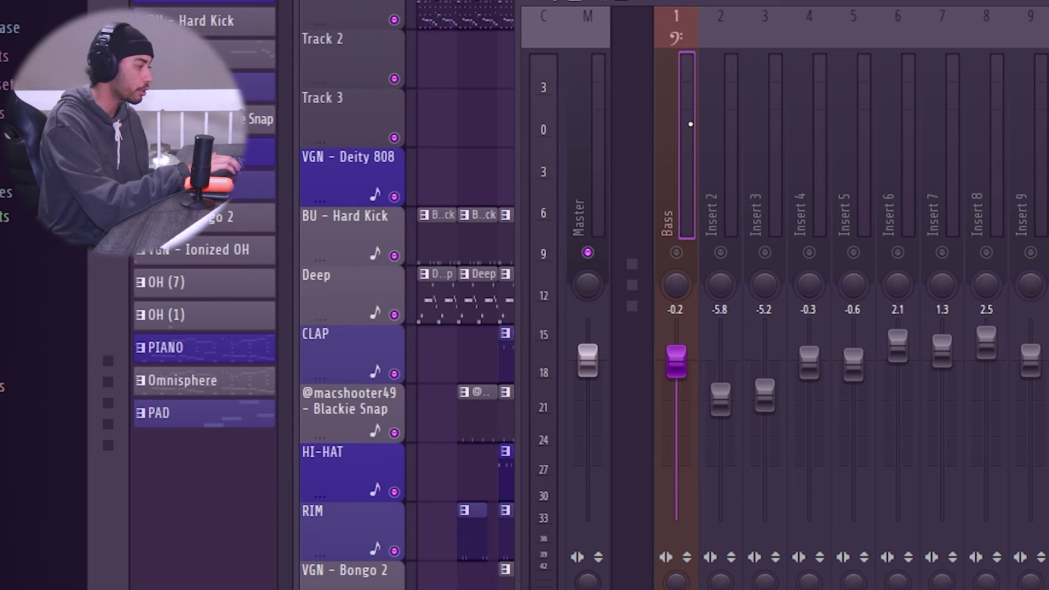
{"action": "key", "text": "space"}
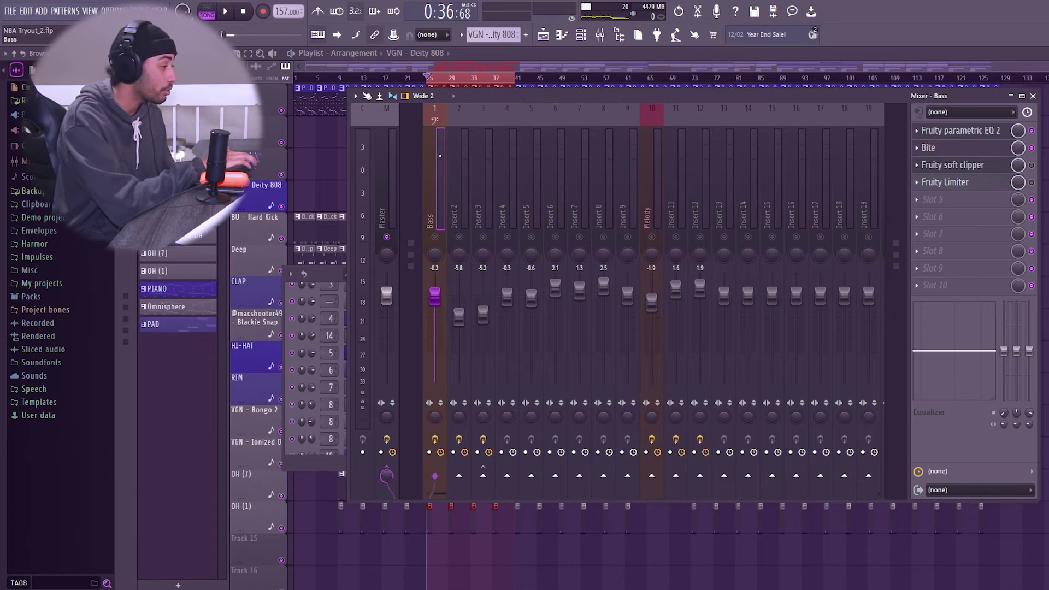
{"action": "key", "text": "space"}
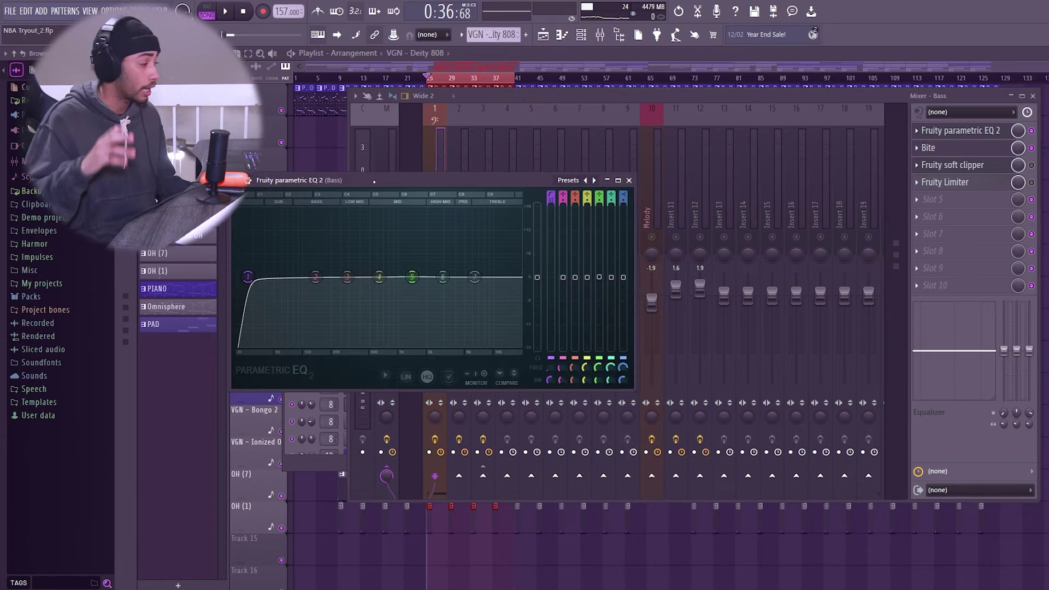
{"action": "left_click_drag", "start_coordinate": [306, 179], "coordinate": [580, 270]}
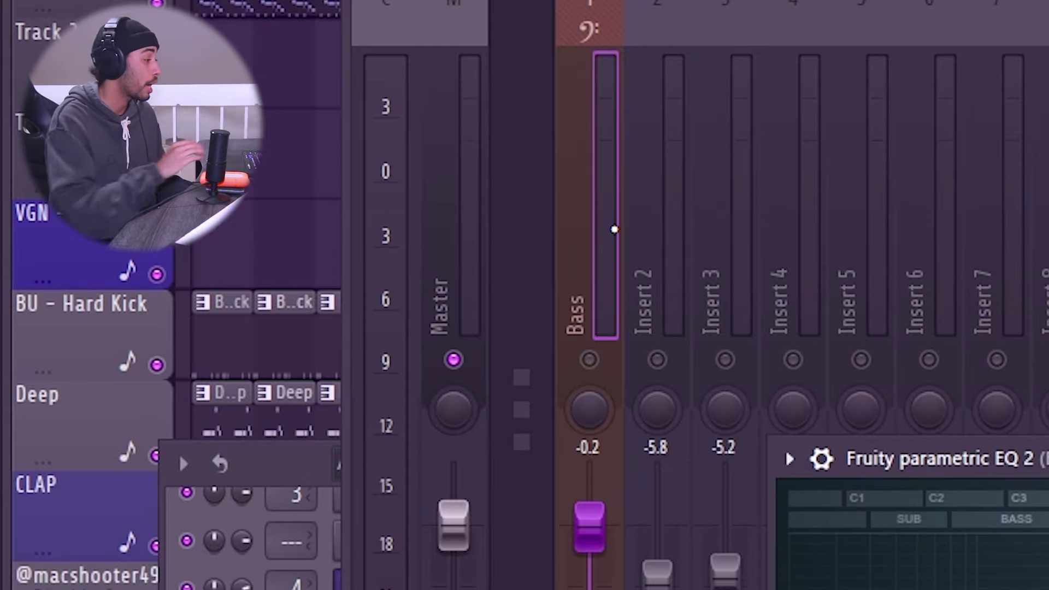
{"action": "key", "text": "Escape"}
{"action": "key", "text": "space"}
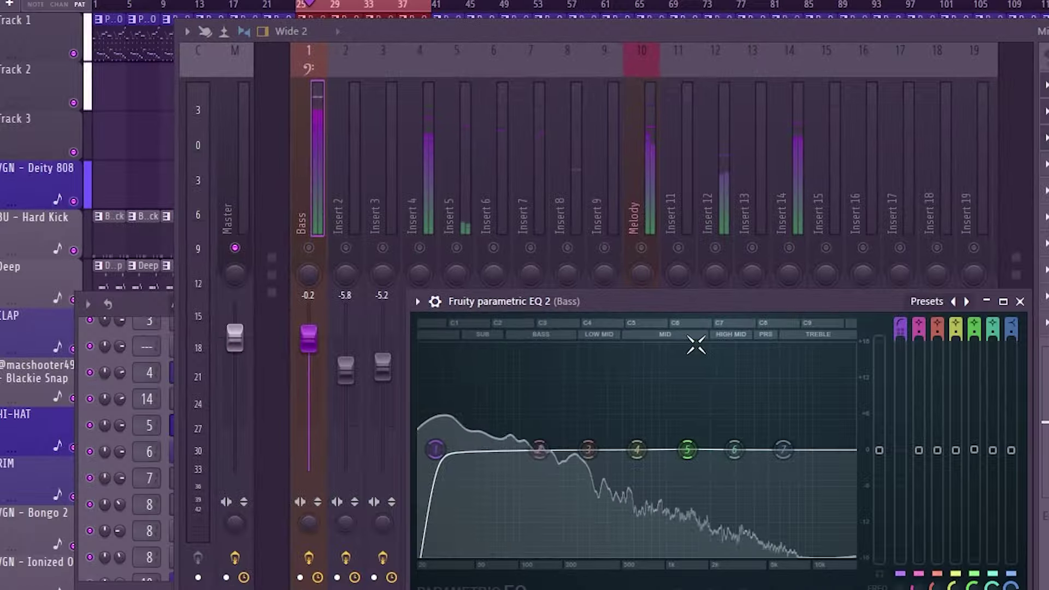
{"action": "left_click_drag", "start_coordinate": [713, 295], "coordinate": [722, 163]}
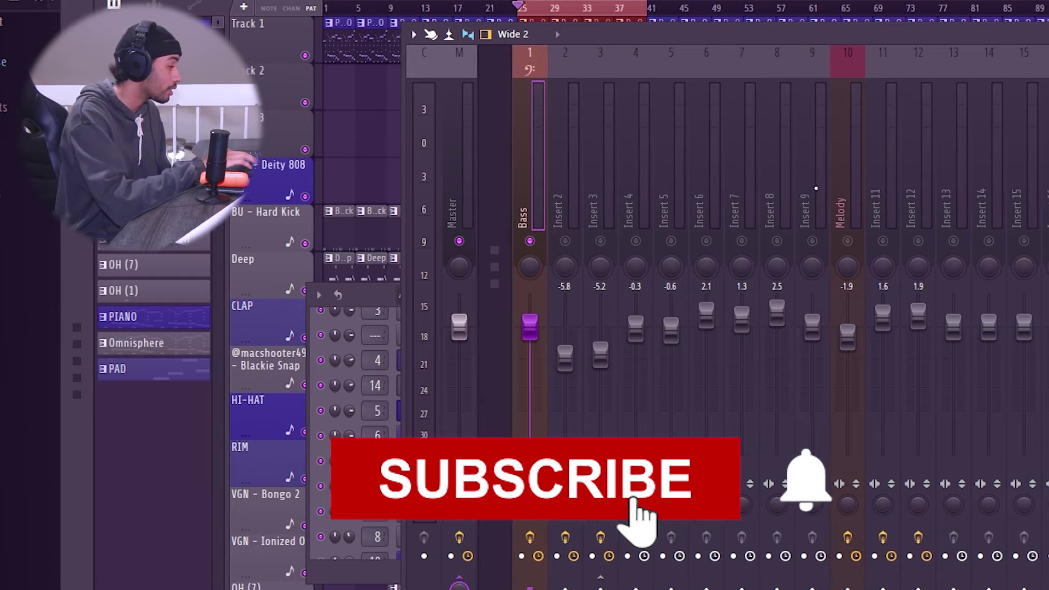
- Start playback and toggle three controls on the Bass insert's mixer panel
{"action": "key", "text": "space"}
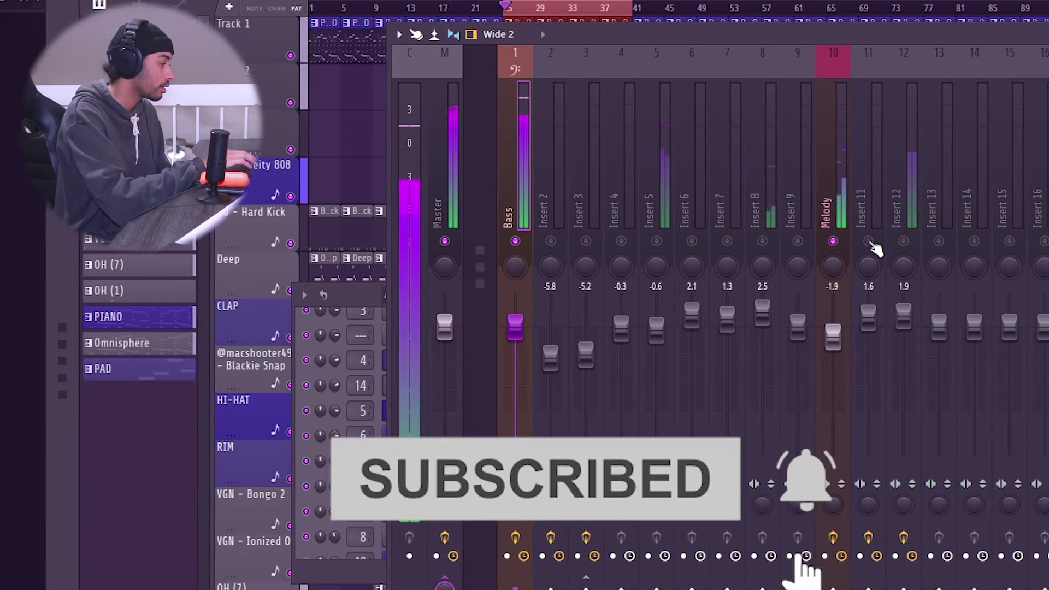
{"action": "left_click", "coordinate": [932, 241]}
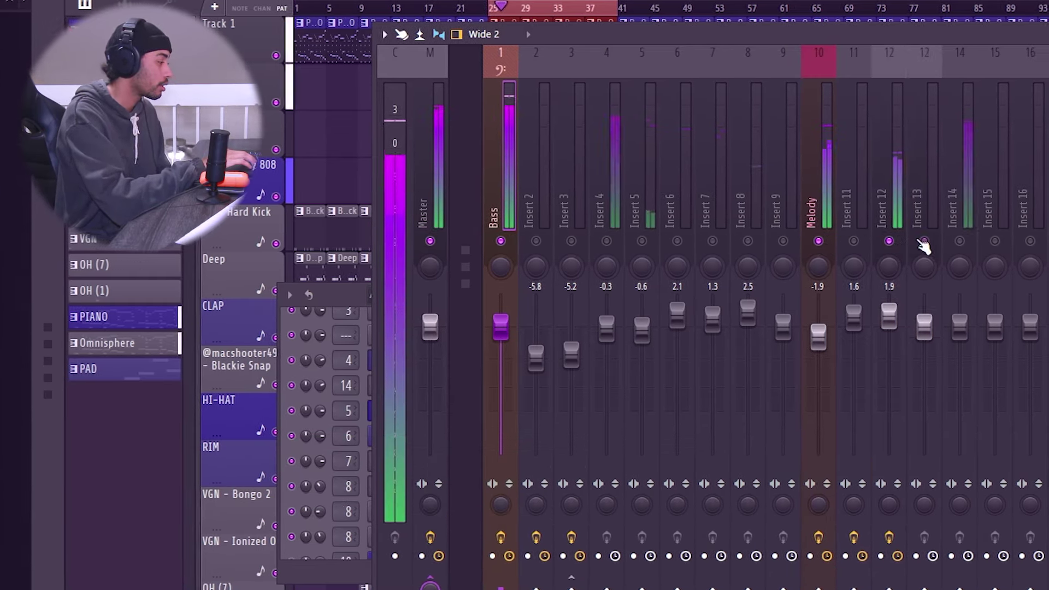
{"action": "left_click", "coordinate": [897, 241]}
{"action": "left_click", "coordinate": [860, 241]}
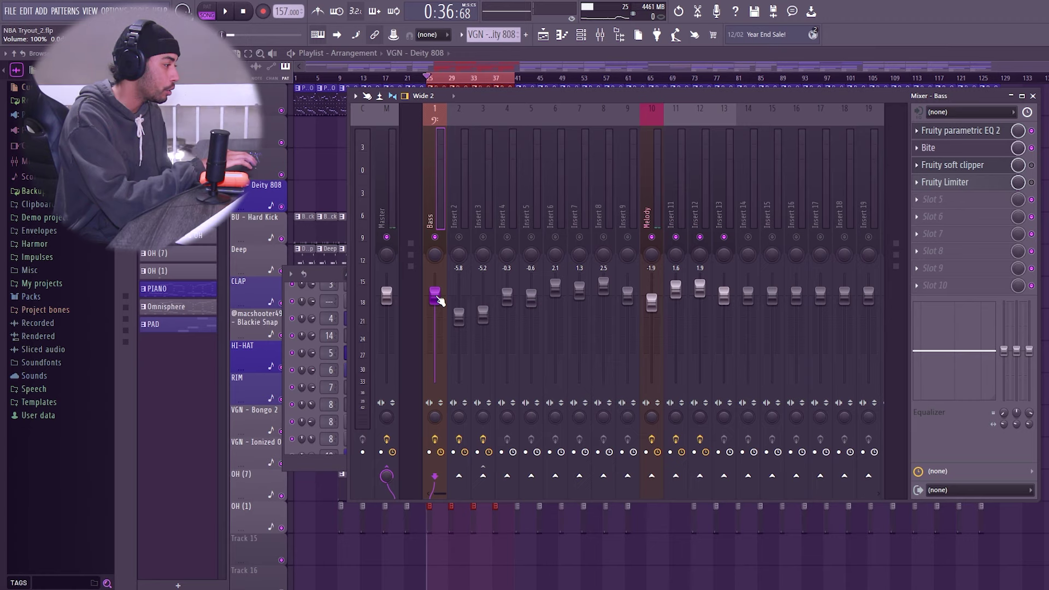
- Lower the Bass fader to compare, then return it to its default level
{"action": "left_click_drag", "start_coordinate": [438, 298], "coordinate": [434, 314]}
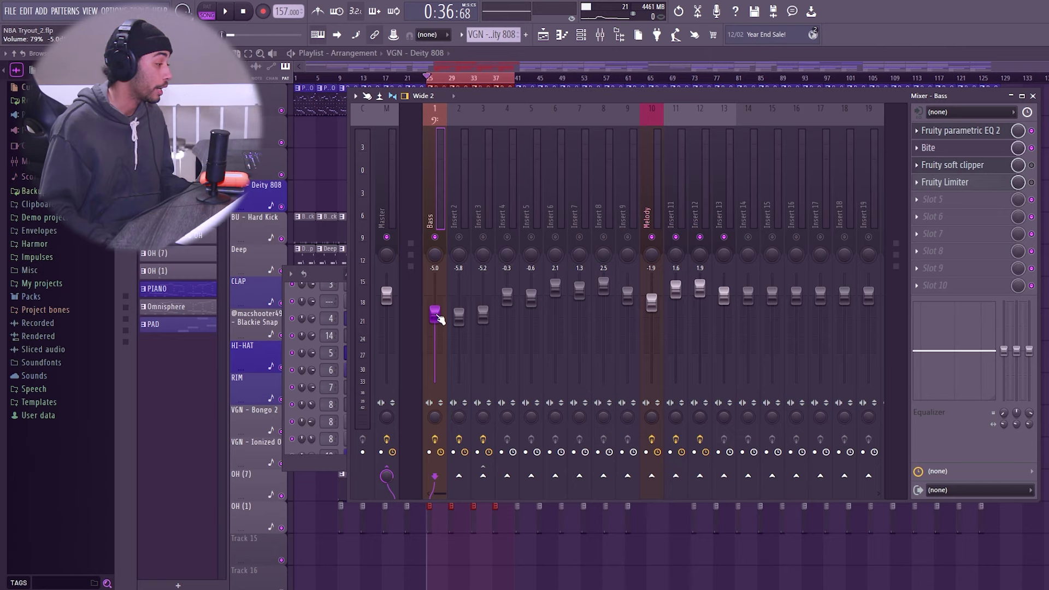
{"action": "left_click_drag", "start_coordinate": [439, 320], "coordinate": [436, 296]}
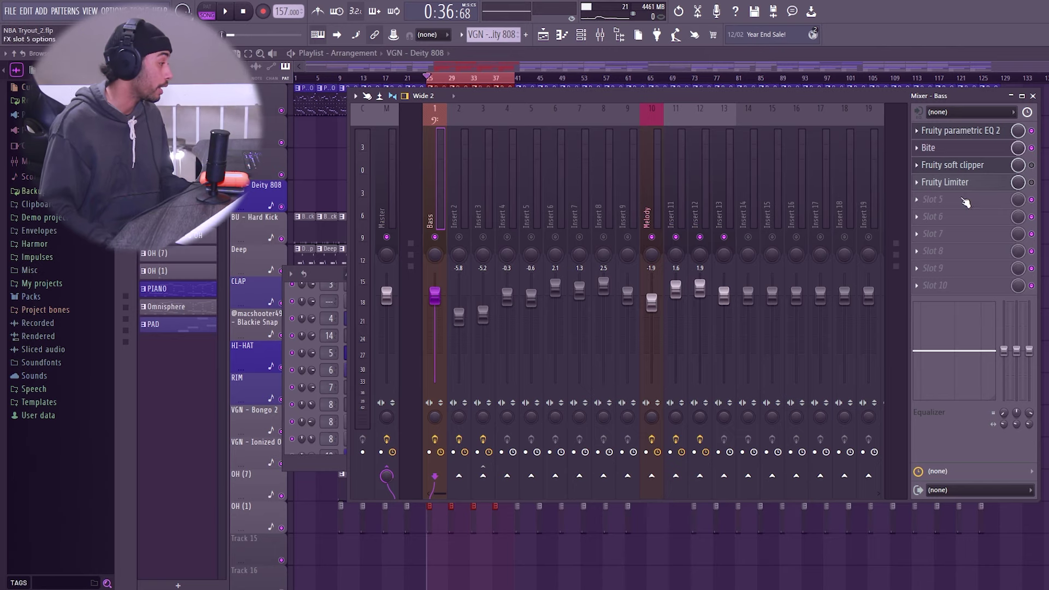
{"action": "left_click", "coordinate": [960, 131]}
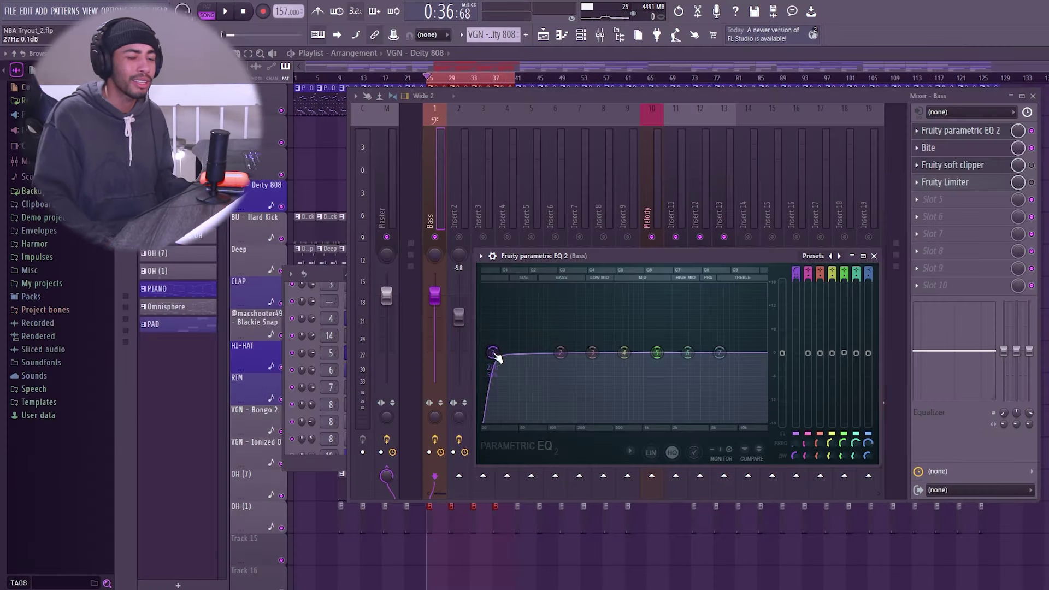
- Change band 1's low-cut slope in the Bass EQ and pull the Bass fader to -8.5 dB
{"action": "scroll", "coordinate": [796, 277], "scroll_direction": "down", "scroll_amount": 4}
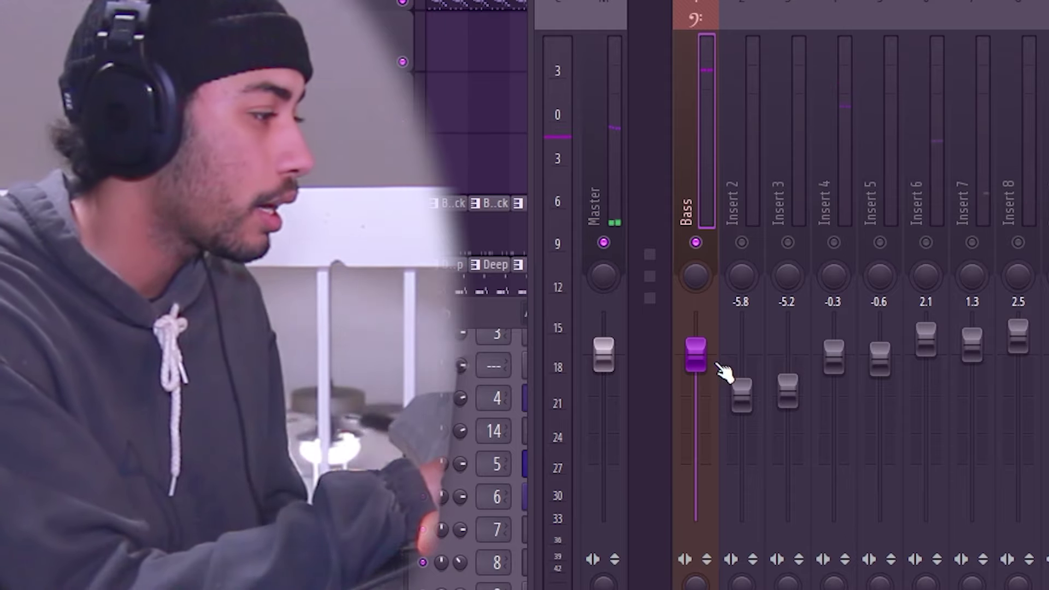
{"action": "left_click_drag", "start_coordinate": [698, 363], "coordinate": [695, 413]}
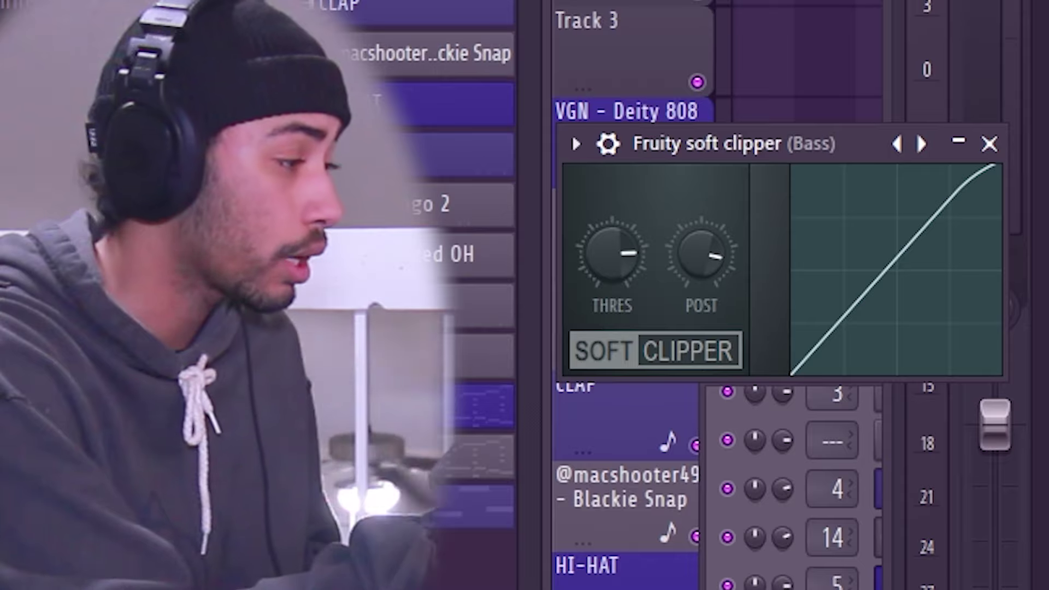
- Turn up the POST output knob on the Bass insert's Fruity soft clipper
{"action": "left_click_drag", "start_coordinate": [283, 236], "coordinate": [282, 218]}
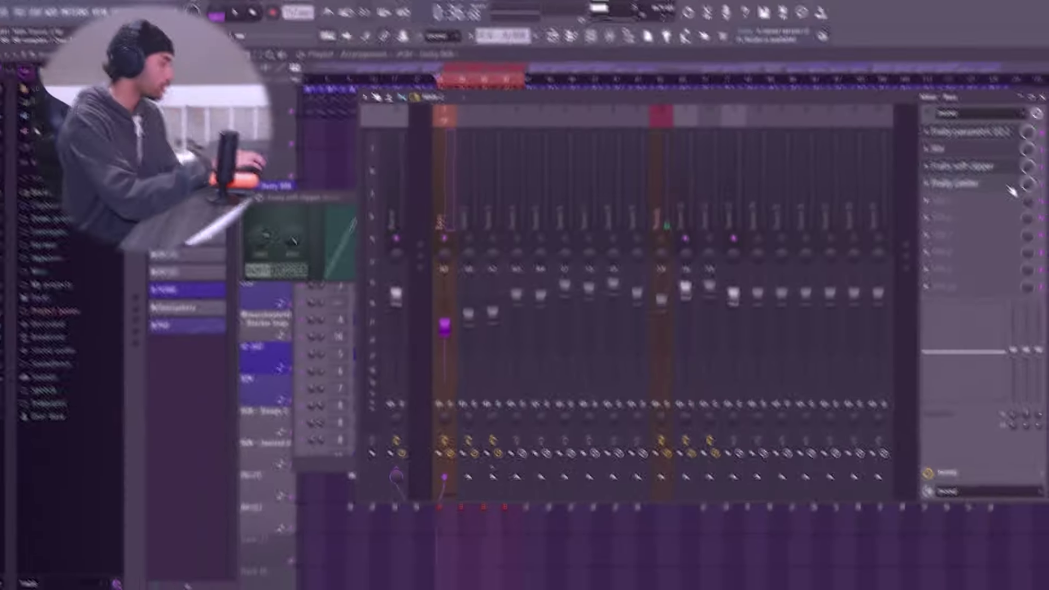
{"action": "left_click", "coordinate": [1000, 183]}
- Put the Fruity Limiter in limit mode and raise its ceiling almost to maximum
{"action": "left_click", "coordinate": [326, 382]}
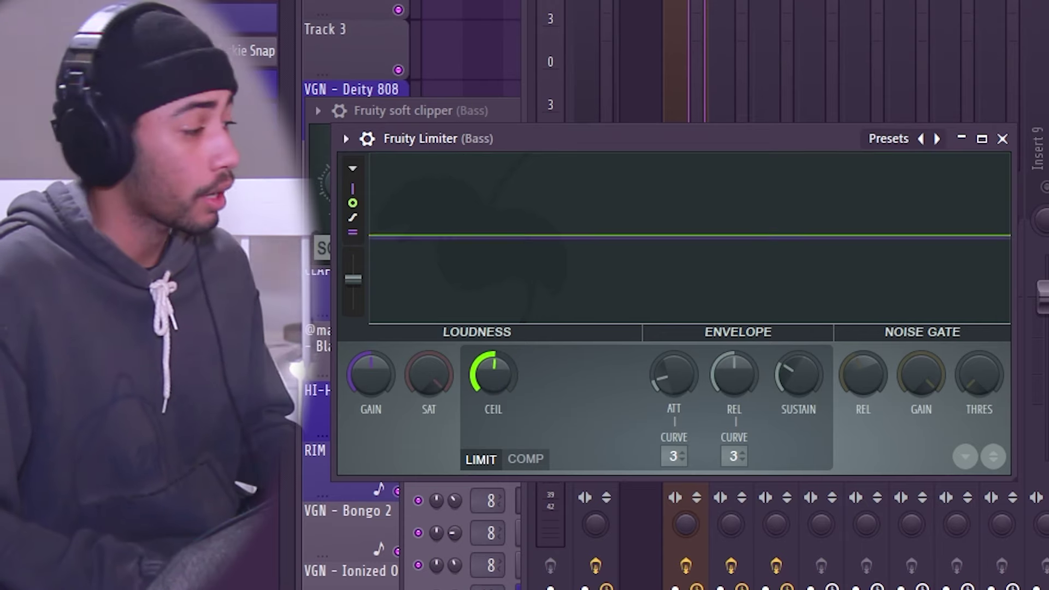
{"action": "left_click_drag", "start_coordinate": [493, 374], "coordinate": [545, 480]}
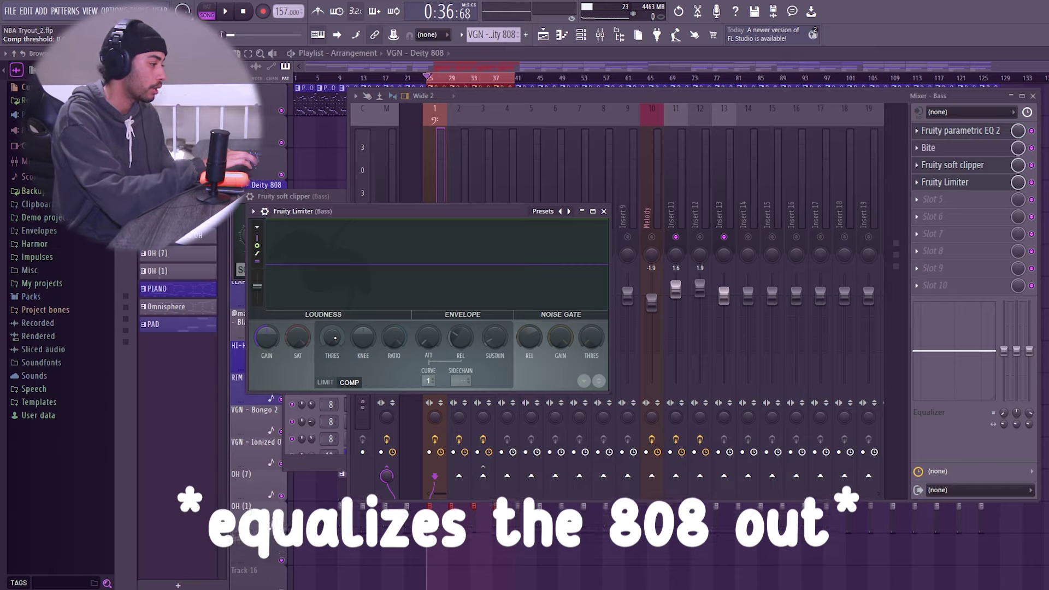
- Play the 808 section through the Fruity Limiter, restarting to hear the compression
{"action": "key", "text": "space"}
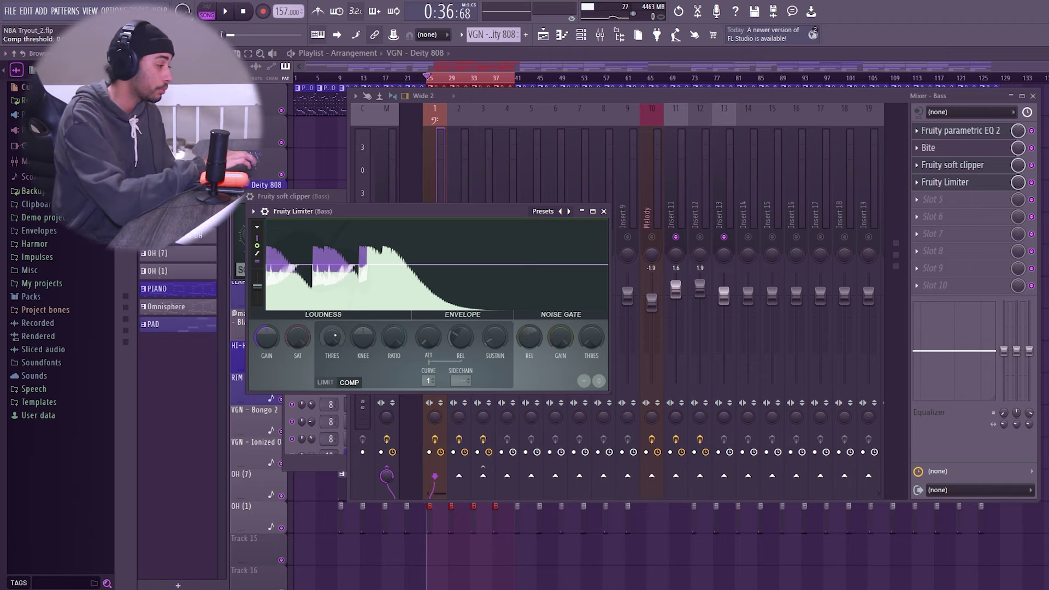
{"action": "key", "text": "space"}
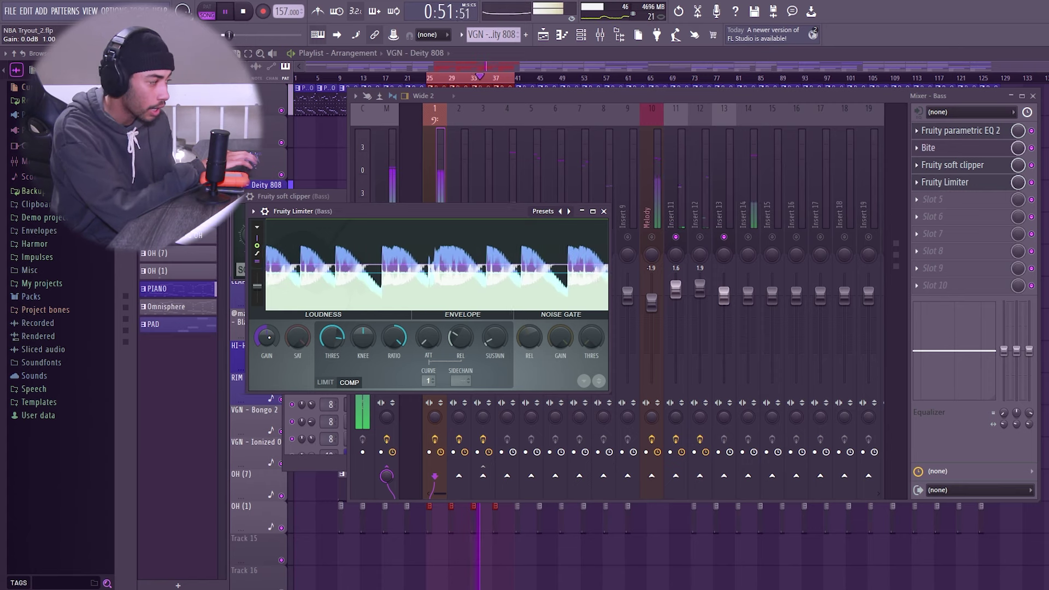
- Lower the Bass fader to -7.5, boost the limiter gain to about 3.1 dB, then stop playback
{"action": "left_click", "coordinate": [441, 169]}
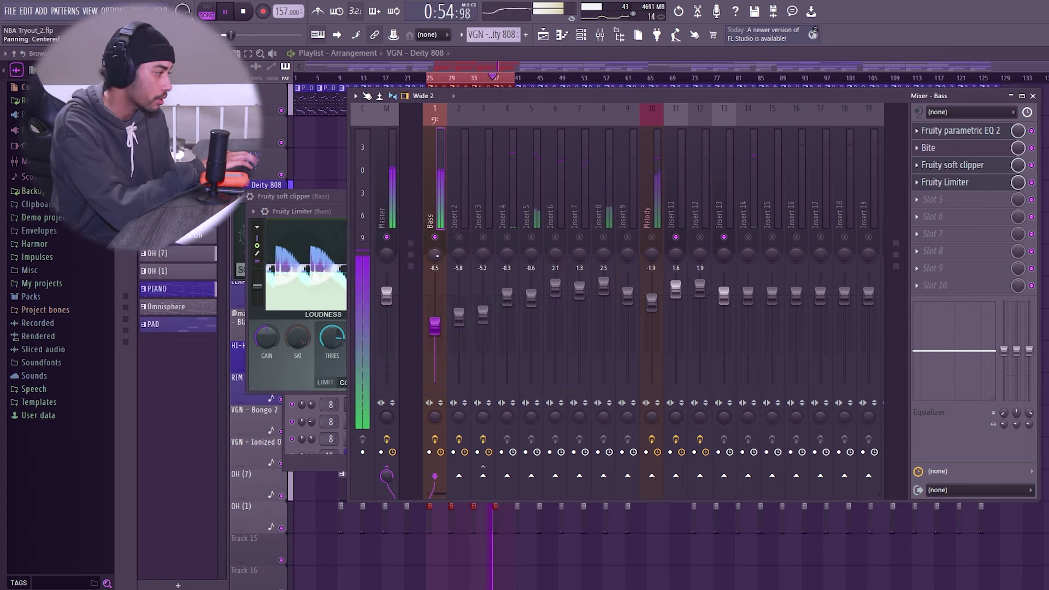
{"action": "left_click_drag", "start_coordinate": [434, 298], "coordinate": [435, 327]}
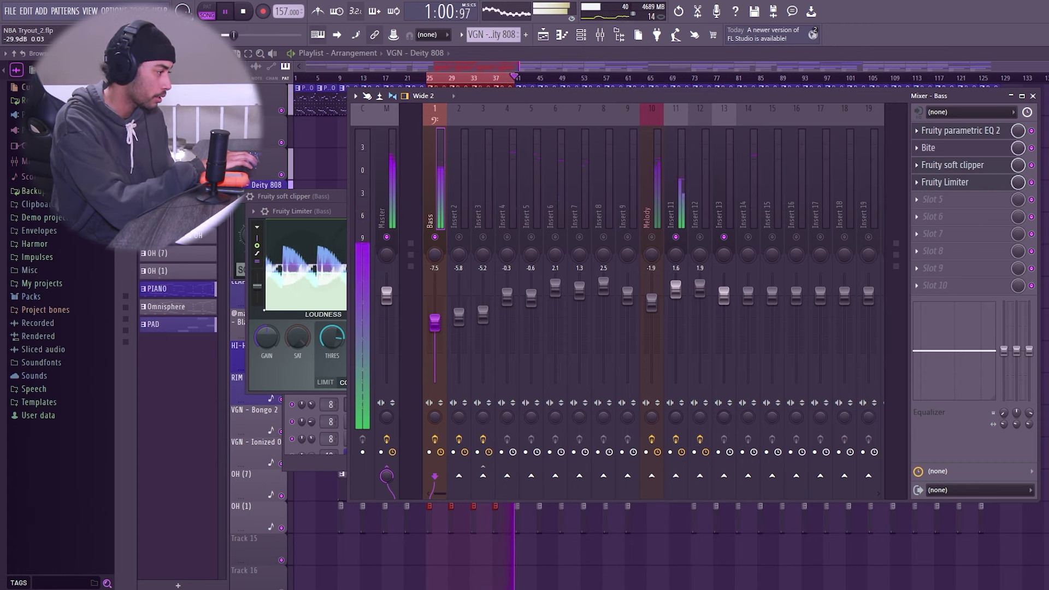
{"action": "left_click", "coordinate": [267, 337]}
{"action": "left_click_drag", "start_coordinate": [267, 337], "coordinate": [266, 322]}
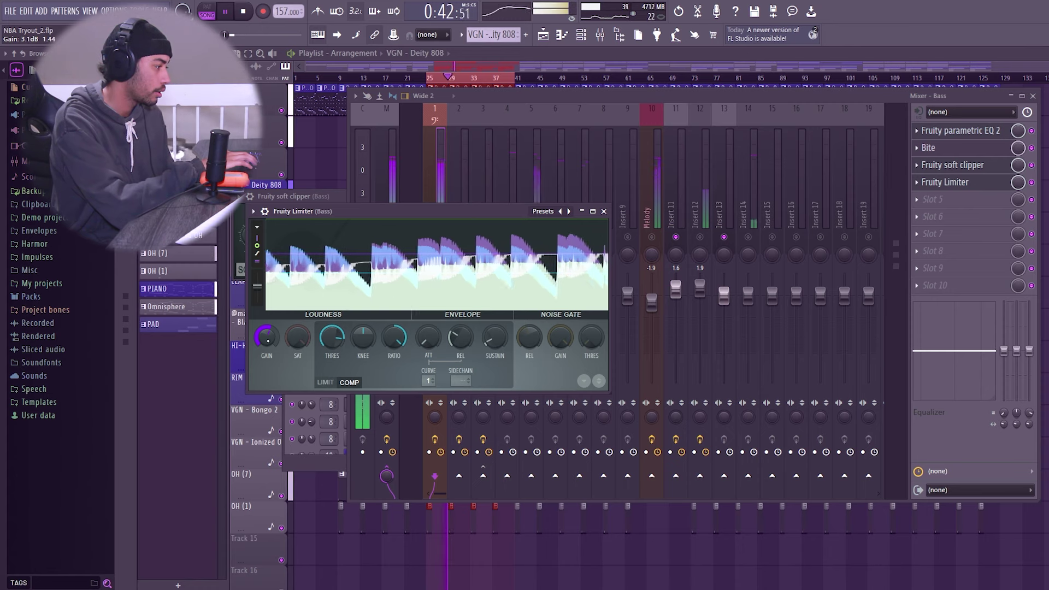
{"action": "left_click", "coordinate": [417, 173]}
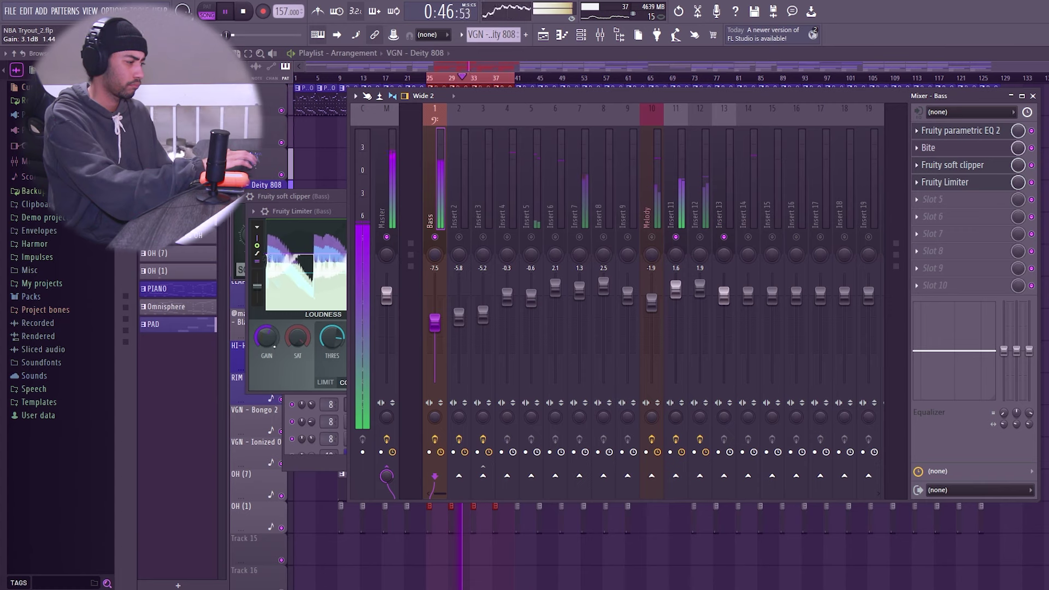
{"action": "left_click", "coordinate": [306, 211]}
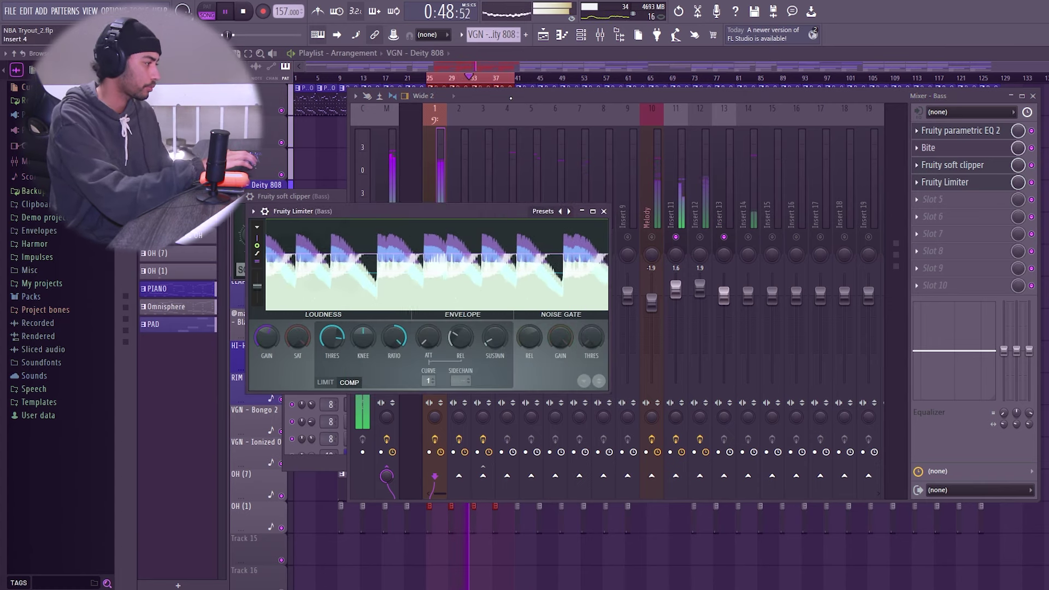
{"action": "left_click", "coordinate": [435, 164]}
{"action": "key", "text": "space"}
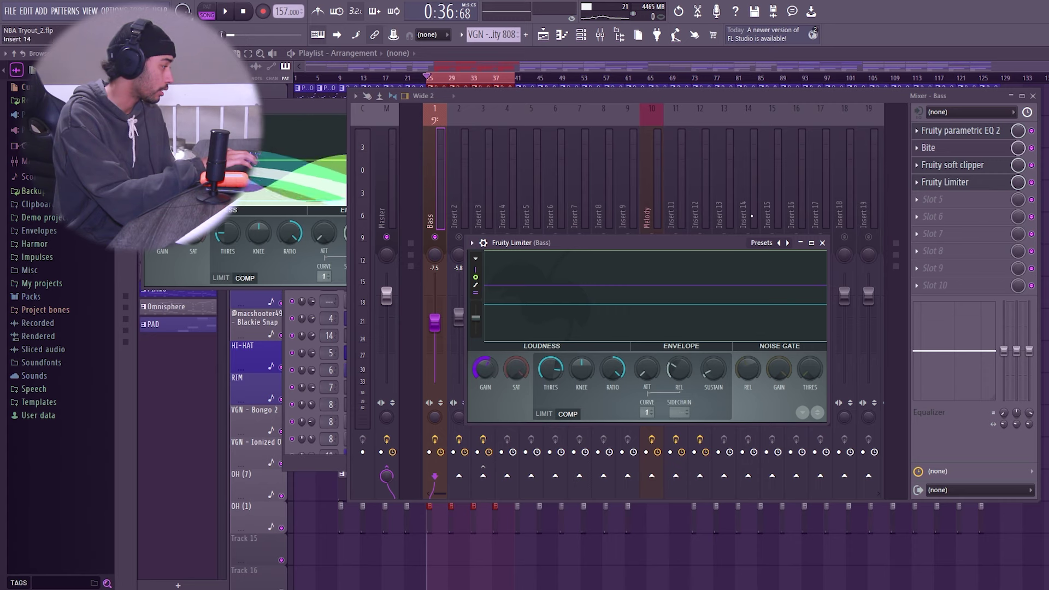
- Bypass the Fruity Limiter, rebalance the Bass fader to -7.1, then re-enable the limiter
{"action": "key", "text": "Escape"}
{"action": "left_click", "coordinate": [1032, 183]}
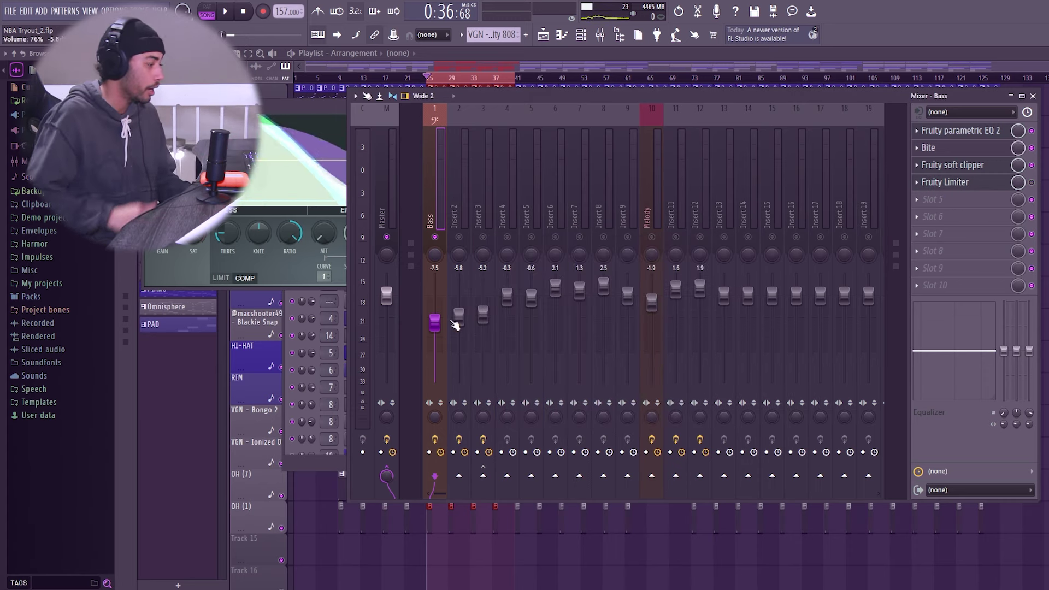
{"action": "mouse_move", "coordinate": [435, 322]}
{"action": "left_mouse_down"}
{"action": "mouse_move", "coordinate": [435, 293]}
{"action": "mouse_move", "coordinate": [434, 323]}
{"action": "left_mouse_up"}
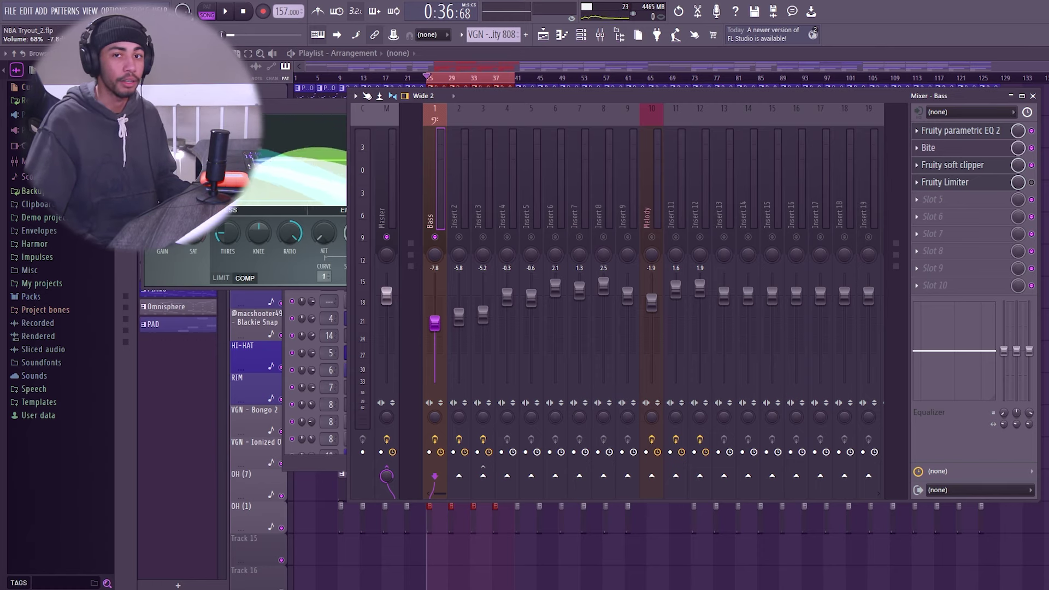
{"action": "left_click_drag", "start_coordinate": [435, 322], "coordinate": [434, 336]}
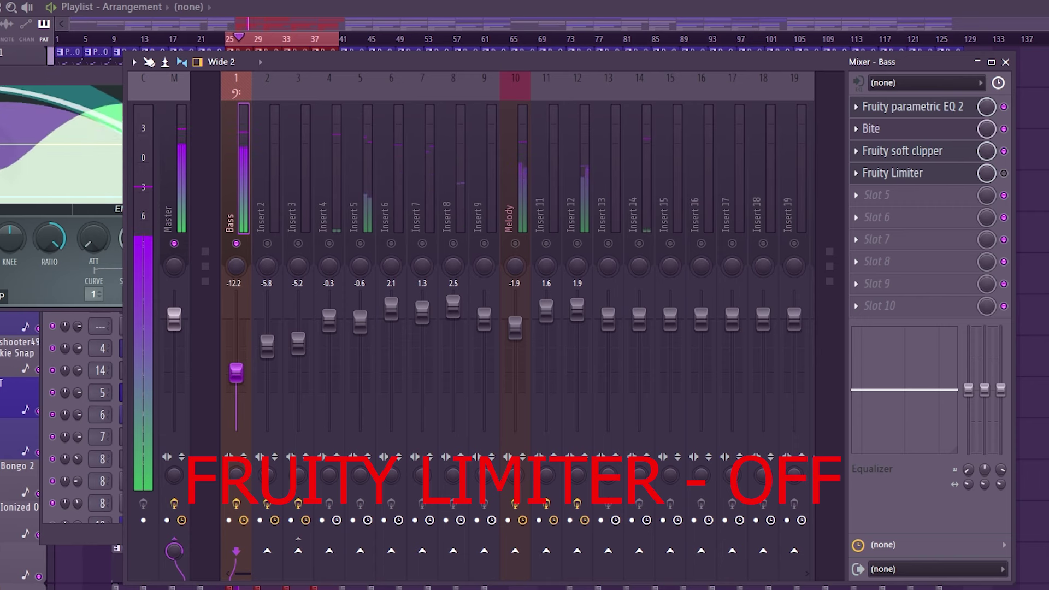
{"action": "left_click_drag", "start_coordinate": [236, 373], "coordinate": [245, 374]}
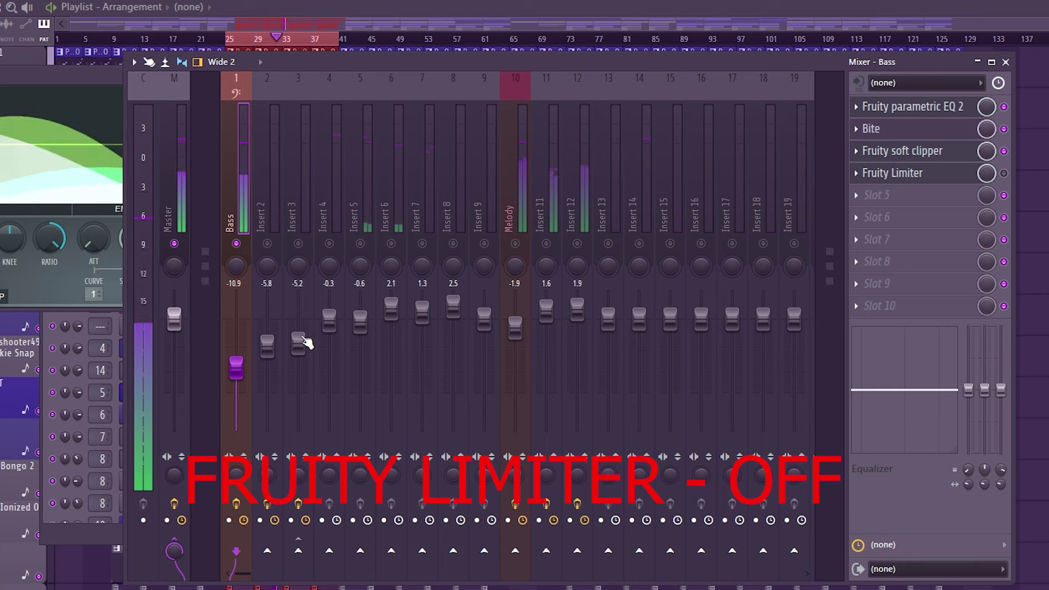
{"action": "left_click", "coordinate": [1004, 173]}
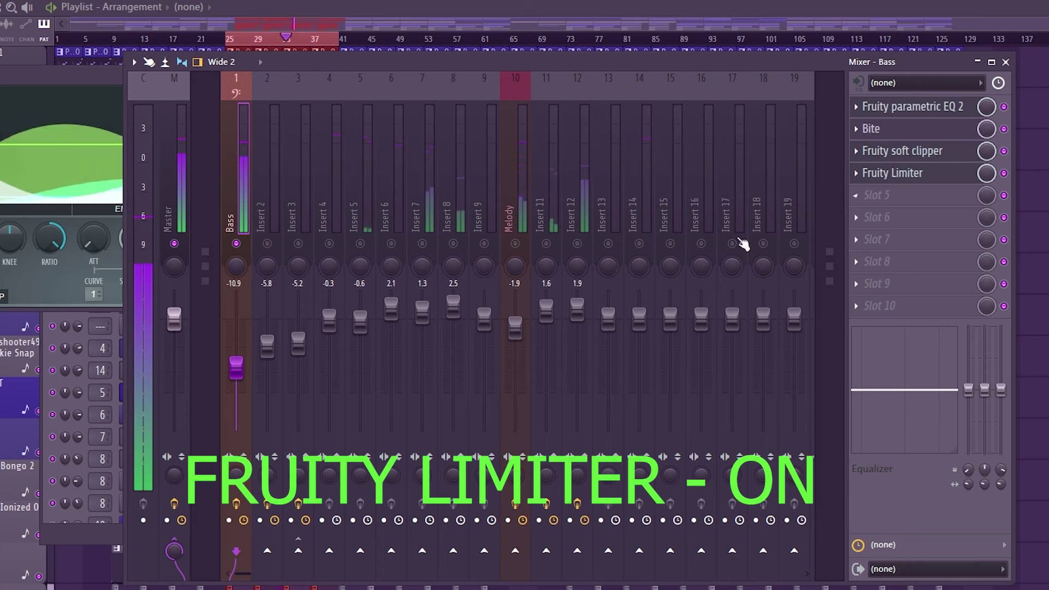